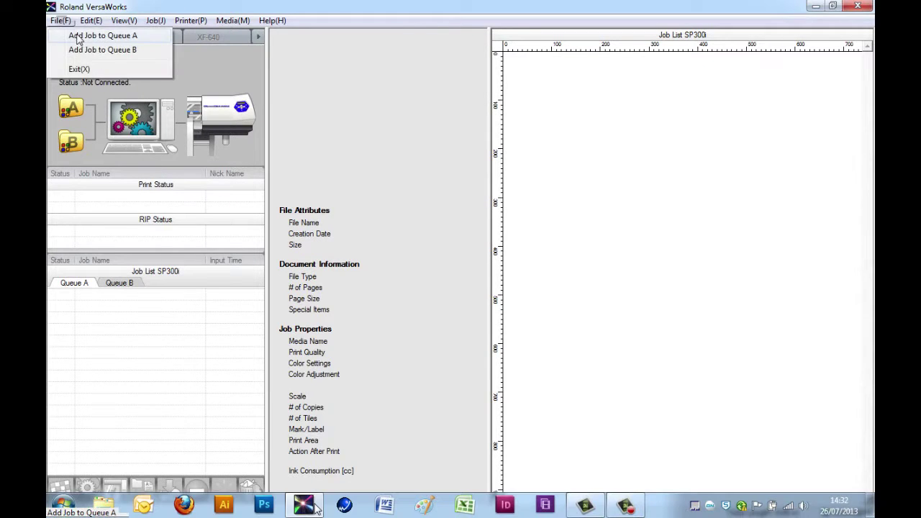
Step: Add Roland-DG-Academy-logo.eps from the Desktop as a new job in Queue A
{"action": "left_click", "coordinate": [81, 37]}
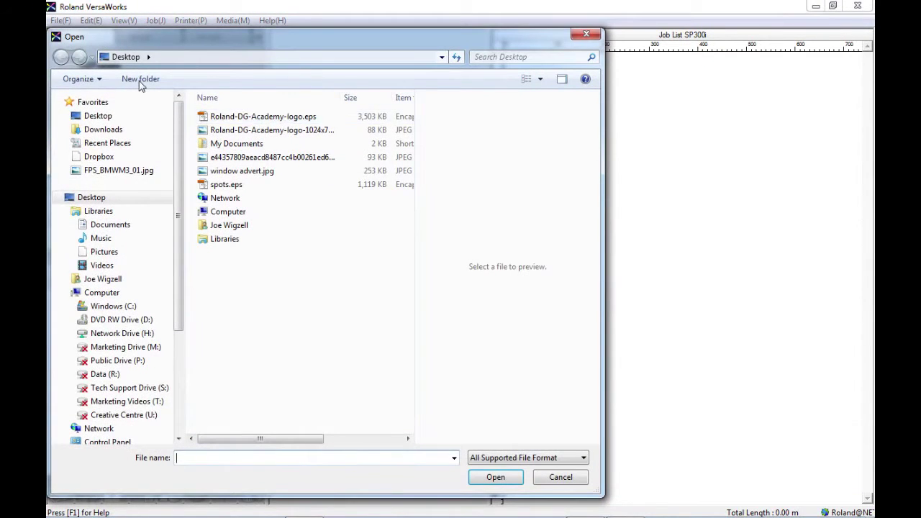
{"action": "left_click", "coordinate": [490, 477]}
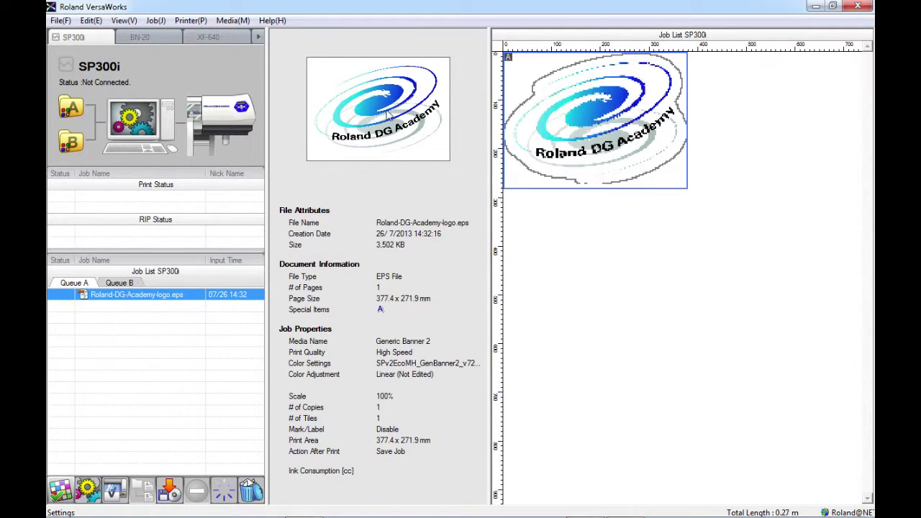
Step: Open Job Settings for the Roland-DG-Academy-logo.eps job on the Layout tab
{"action": "left_click", "coordinate": [155, 20]}
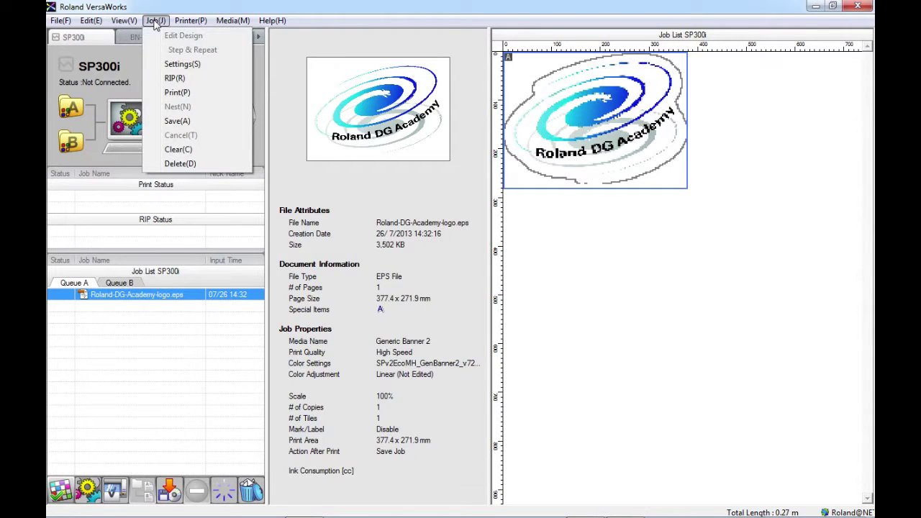
{"action": "left_click", "coordinate": [182, 64]}
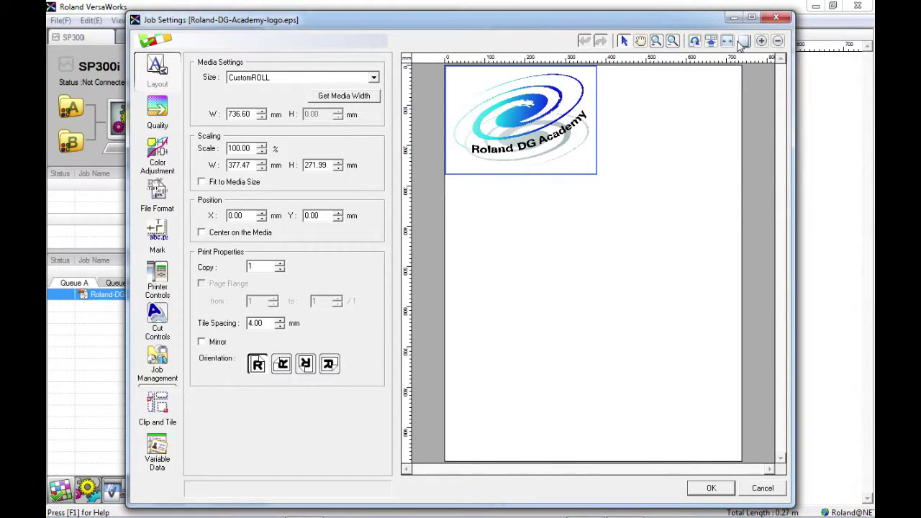
{"action": "left_click", "coordinate": [727, 41]}
{"action": "left_click", "coordinate": [624, 41]}
{"action": "left_click_drag", "start_coordinate": [527, 112], "coordinate": [571, 191]}
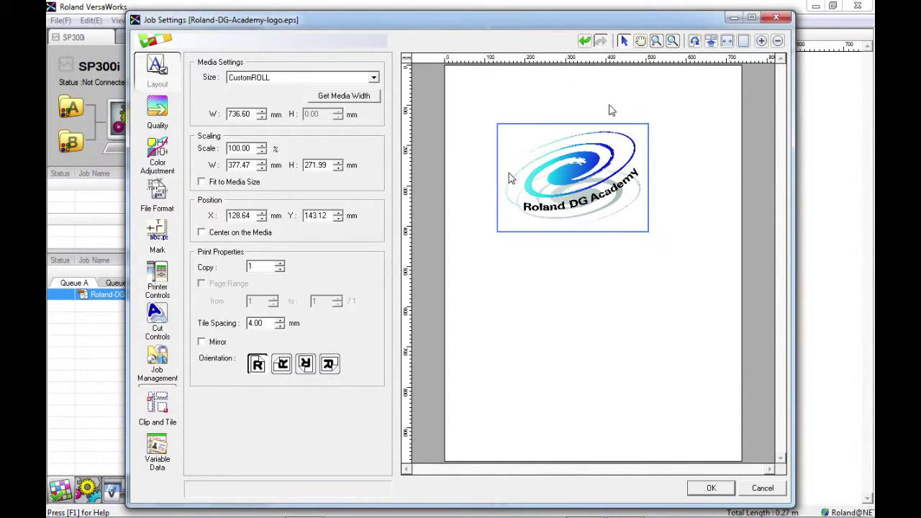
{"action": "left_click", "coordinate": [584, 41]}
{"action": "left_click", "coordinate": [584, 41]}
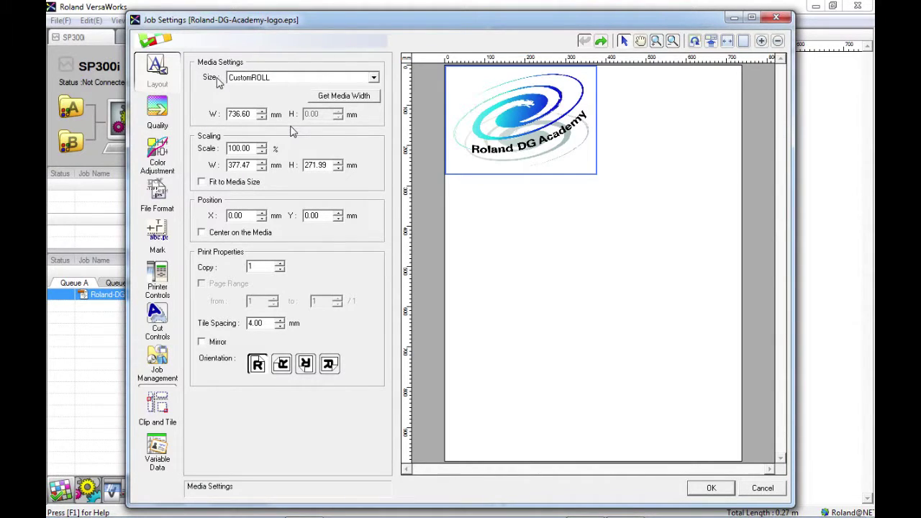
Step: Keep CustomROLL as the media size and fetch the loaded media width of 716.00 mm
{"action": "left_click", "coordinate": [241, 81]}
{"action": "left_click", "coordinate": [241, 83]}
{"action": "left_click", "coordinate": [241, 80]}
{"action": "left_click", "coordinate": [241, 81]}
{"action": "left_click", "coordinate": [241, 80]}
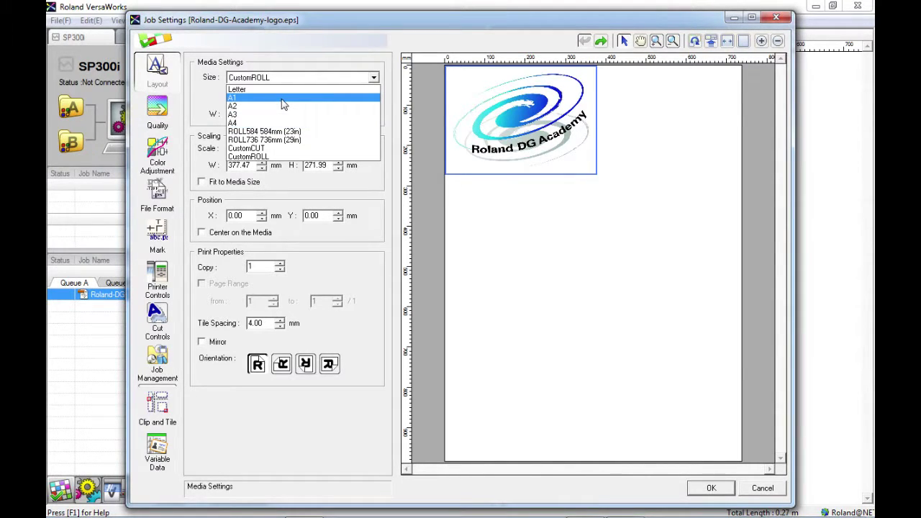
{"action": "left_click", "coordinate": [263, 156]}
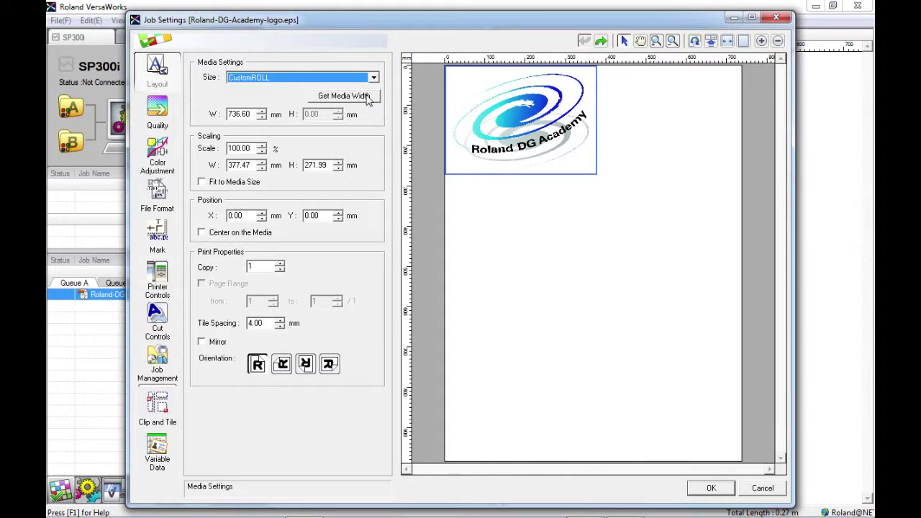
{"action": "left_click", "coordinate": [345, 96]}
{"action": "key", "text": "ctrl+z"}
{"action": "left_click", "coordinate": [367, 99]}
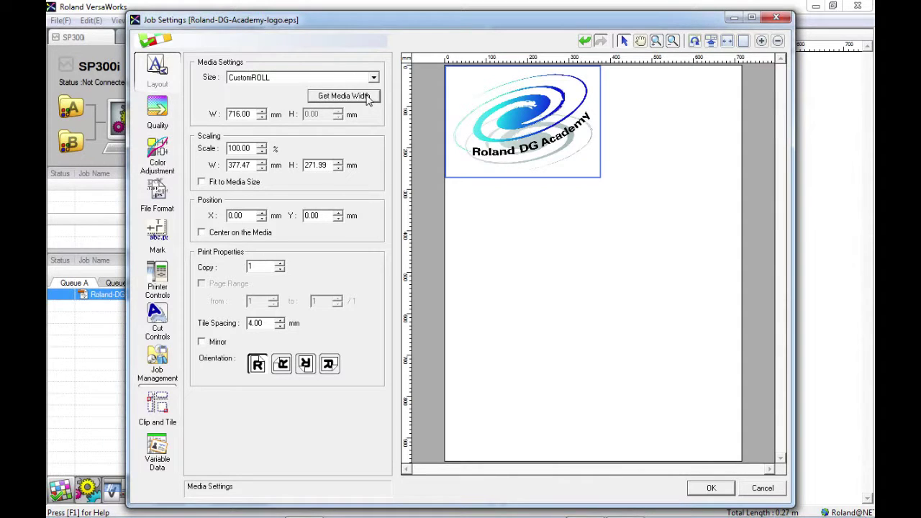
{"action": "mouse_move", "coordinate": [250, 114]}
{"action": "left_mouse_down"}
{"action": "mouse_move", "coordinate": [227, 114]}
{"action": "mouse_move", "coordinate": [249, 115]}
{"action": "left_mouse_up"}
{"action": "left_click", "coordinate": [230, 115]}
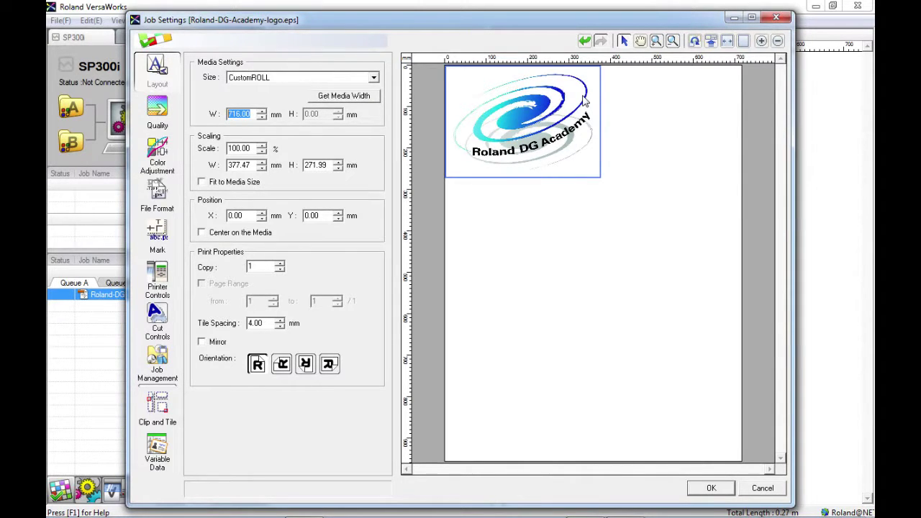
Step: Select the logo and scale it to 200%, turning it sideways on the media
{"action": "left_click", "coordinate": [552, 215]}
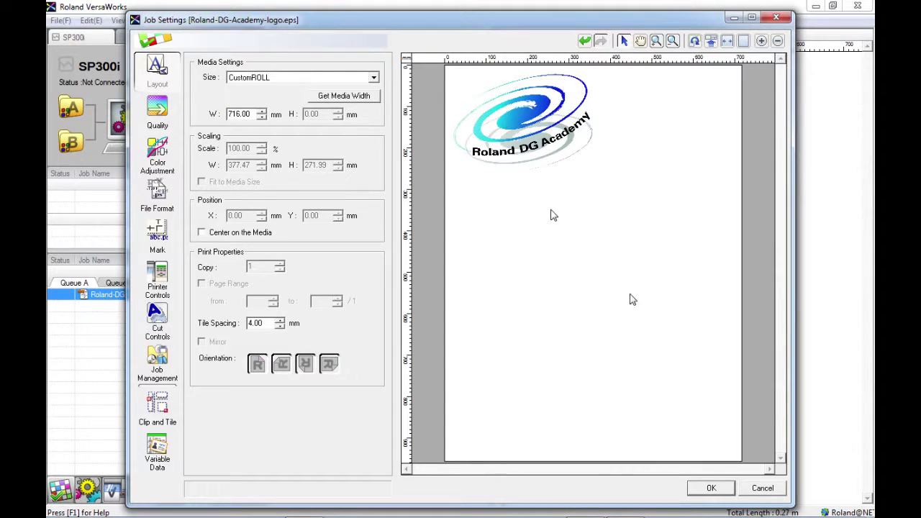
{"action": "left_click", "coordinate": [549, 139]}
{"action": "left_click", "coordinate": [552, 214]}
{"action": "left_click", "coordinate": [563, 114]}
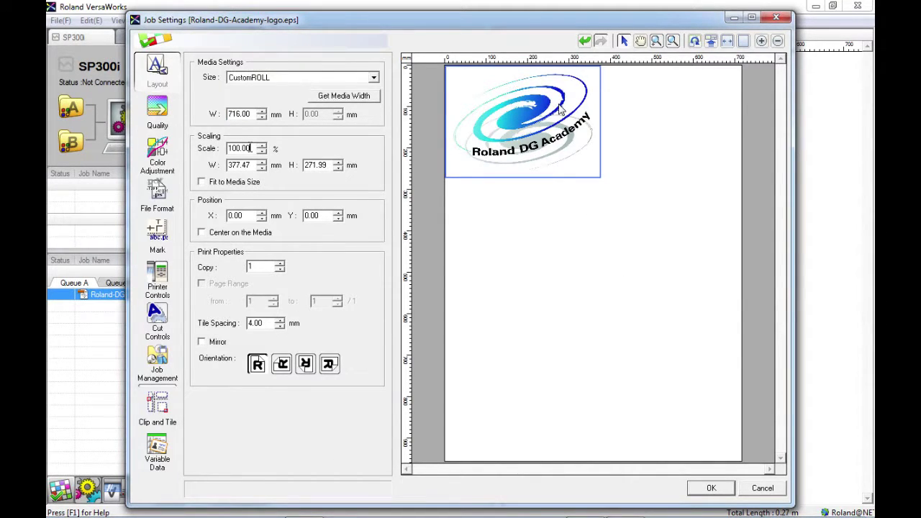
{"action": "double_click", "coordinate": [220, 148]}
{"action": "type", "text": "200"}
{"action": "key", "text": "Return"}
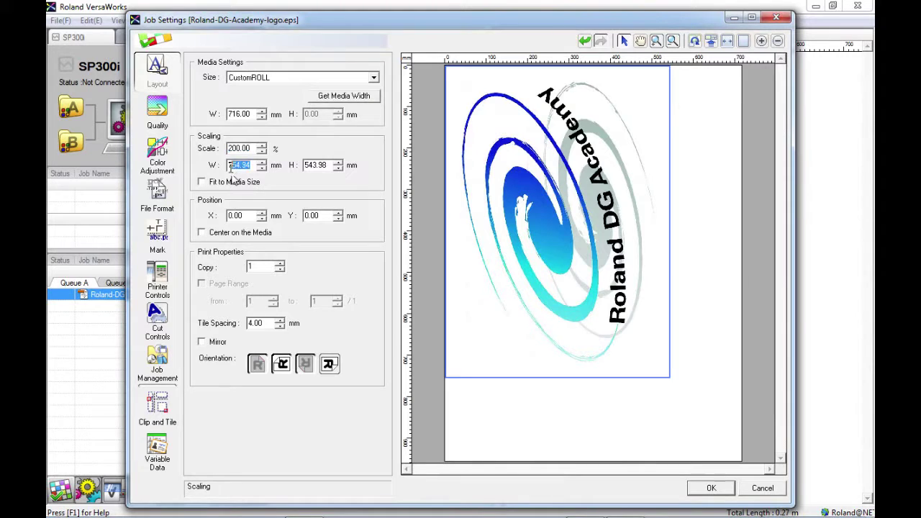
Step: Enter 100 as the logo's scale
{"action": "key", "text": "shift+Tab"}
{"action": "key", "text": "Tab"}
{"action": "left_click", "coordinate": [240, 114]}
{"action": "left_click", "coordinate": [226, 165]}
{"action": "key", "text": "shift+Tab"}
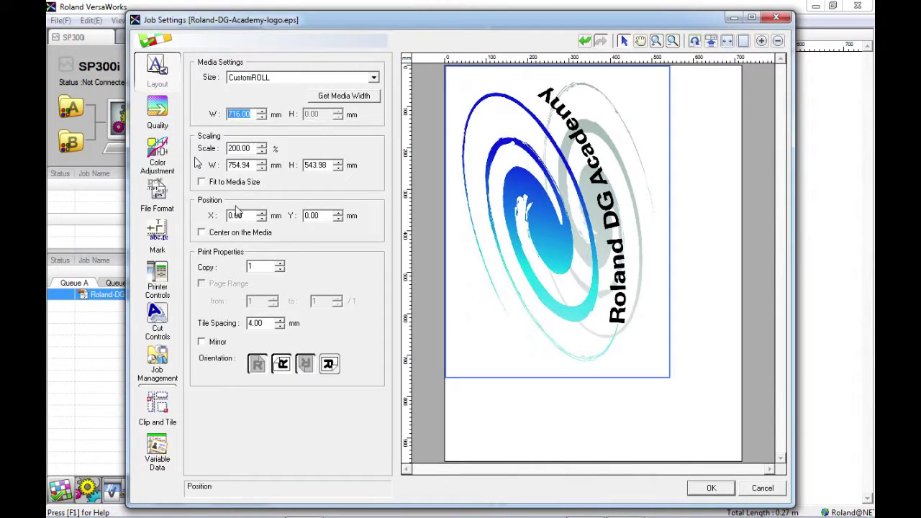
{"action": "type", "text": "100"}
{"action": "key", "text": "Return"}
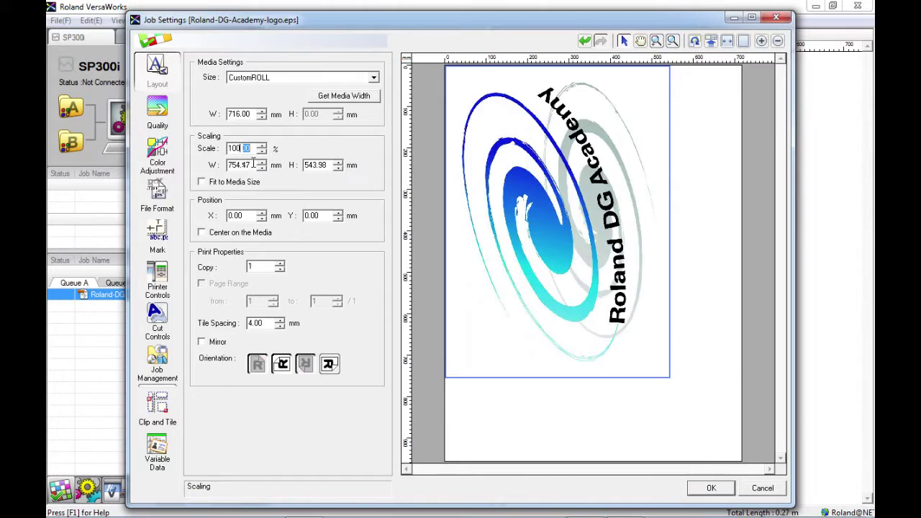
Step: Set the logo height to 200 mm, giving 277.56 mm width at 73.53% scale
{"action": "double_click", "coordinate": [239, 165]}
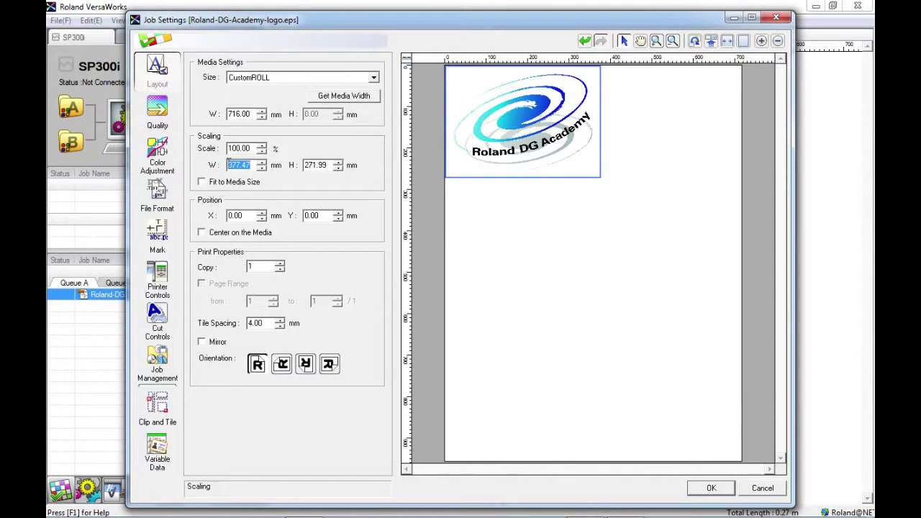
{"action": "double_click", "coordinate": [327, 165]}
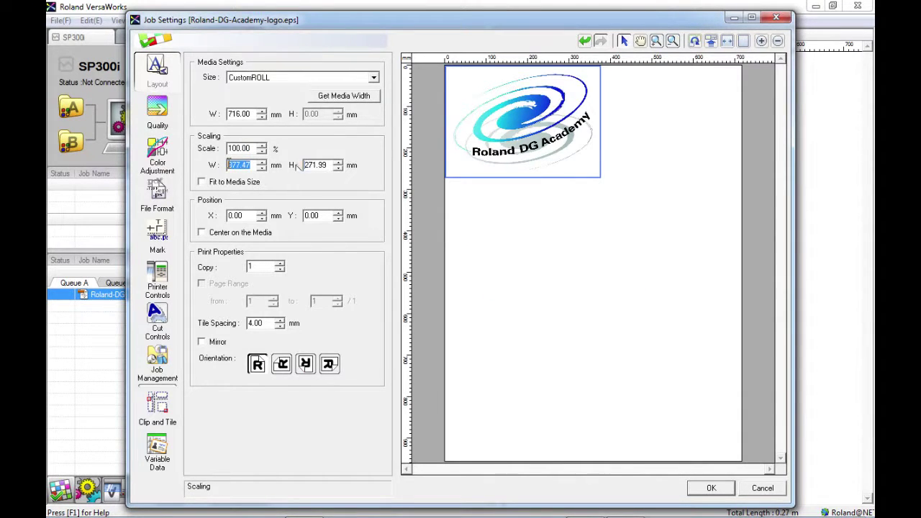
{"action": "double_click", "coordinate": [305, 167]}
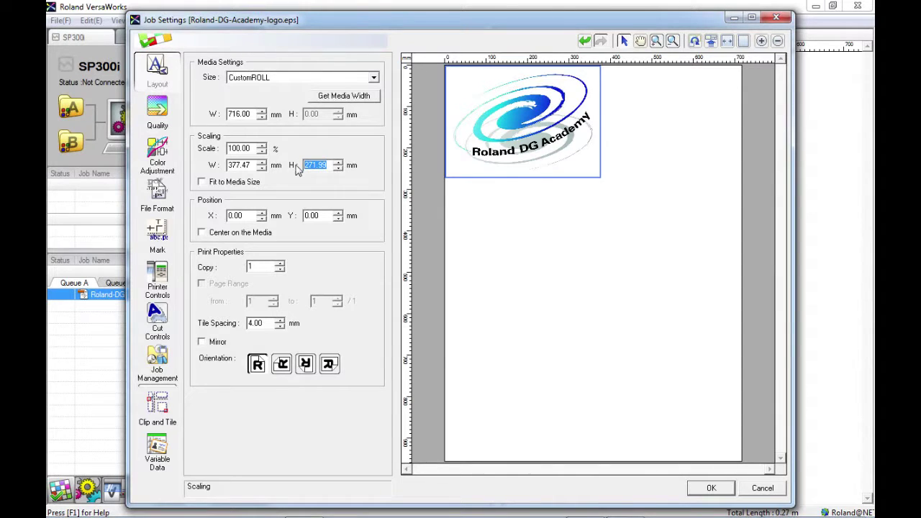
{"action": "type", "text": "200"}
{"action": "key", "text": "Return"}
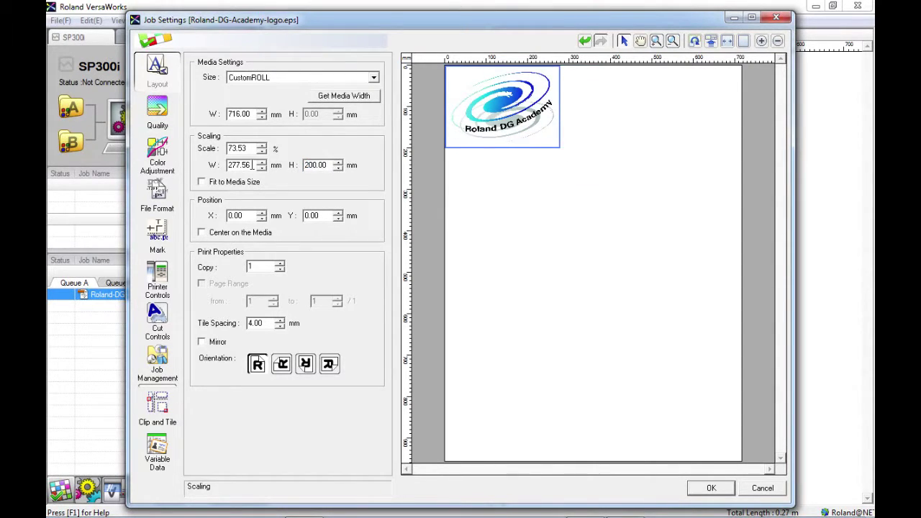
{"action": "left_click_drag", "start_coordinate": [249, 165], "coordinate": [229, 168]}
{"action": "left_click", "coordinate": [230, 164]}
Step: Turn off Fit to Media Size so the logo is back to 100%, 377.47 × 271.99 mm
{"action": "left_click", "coordinate": [202, 182]}
{"action": "left_click", "coordinate": [202, 182]}
{"action": "key", "text": "space"}
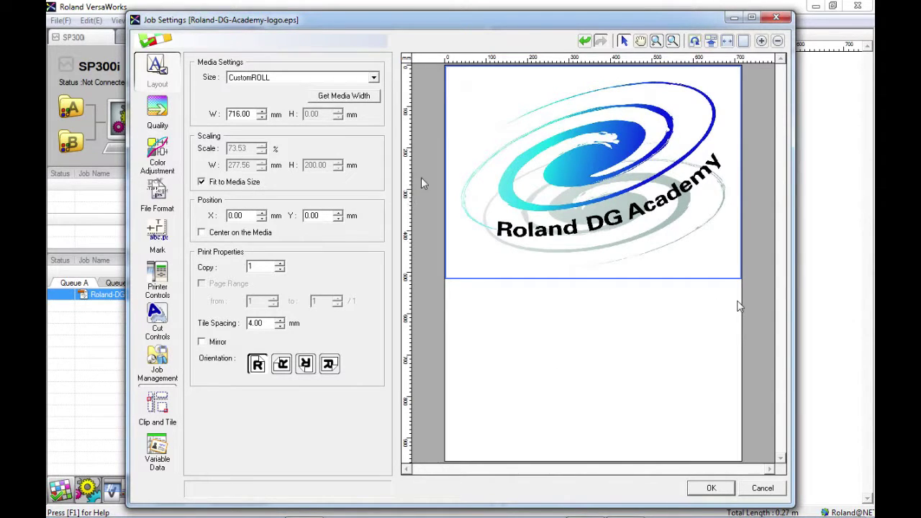
{"action": "left_click", "coordinate": [281, 364]}
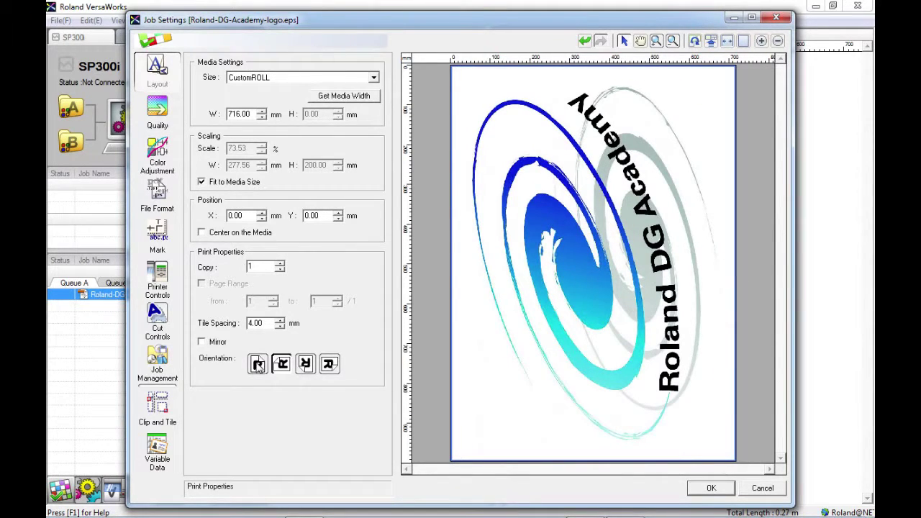
{"action": "left_click", "coordinate": [259, 184]}
{"action": "left_click", "coordinate": [259, 184]}
{"action": "left_click", "coordinate": [259, 184]}
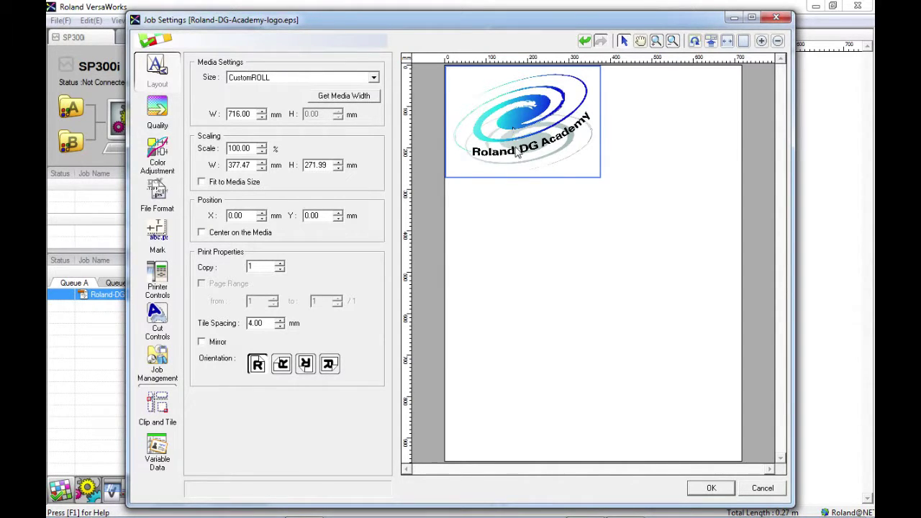
{"action": "left_click_drag", "start_coordinate": [525, 130], "coordinate": [613, 154]}
{"action": "key", "text": "ctrl+z"}
{"action": "left_click", "coordinate": [223, 214]}
{"action": "key", "text": "Delete"}
{"action": "key", "text": "Tab"}
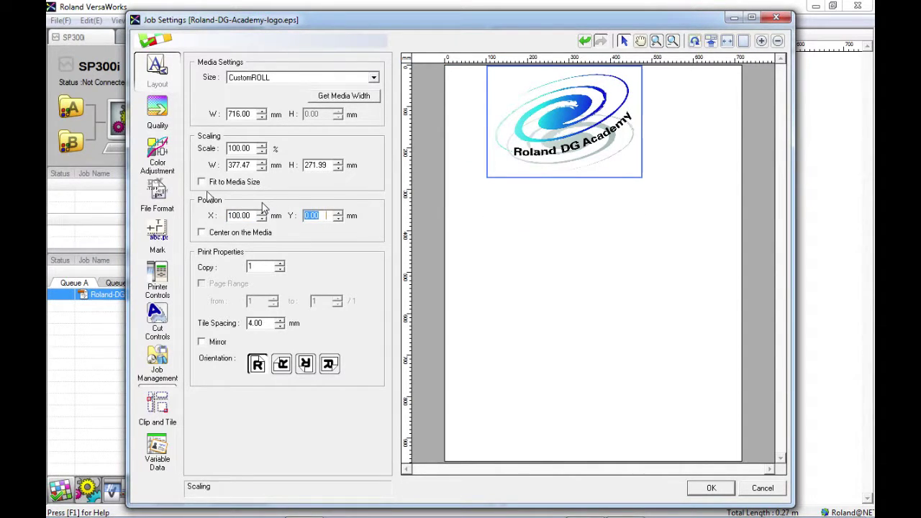
{"action": "type", "text": "100"}
{"action": "key", "text": "Return"}
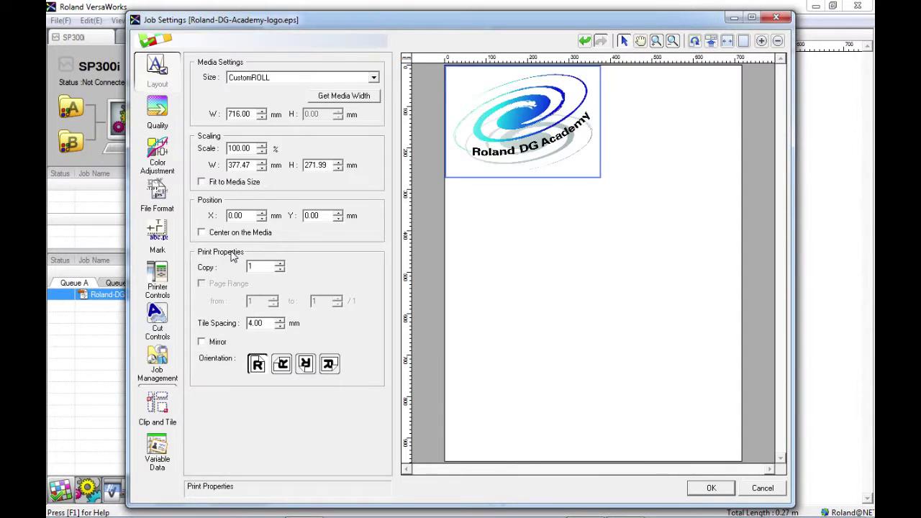
{"action": "left_click", "coordinate": [264, 233]}
Step: Set Copy to 2, keeping the first upright Orientation option
{"action": "type", "text": "0"}
{"action": "left_click", "coordinate": [282, 365]}
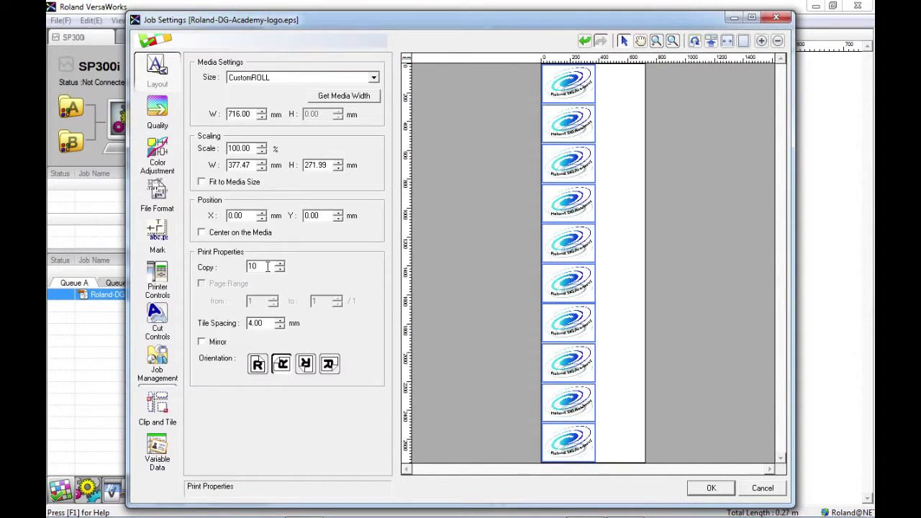
{"action": "left_click", "coordinate": [258, 364]}
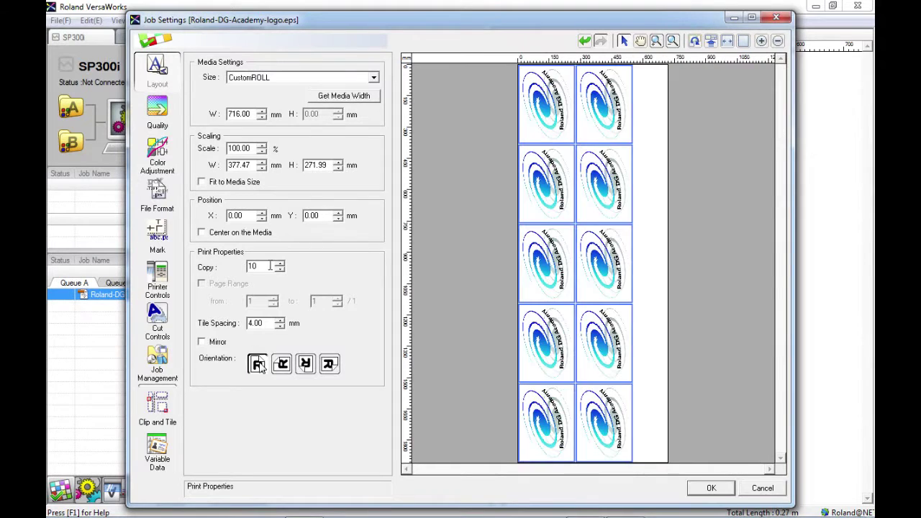
{"action": "left_click_drag", "start_coordinate": [267, 266], "coordinate": [222, 267]}
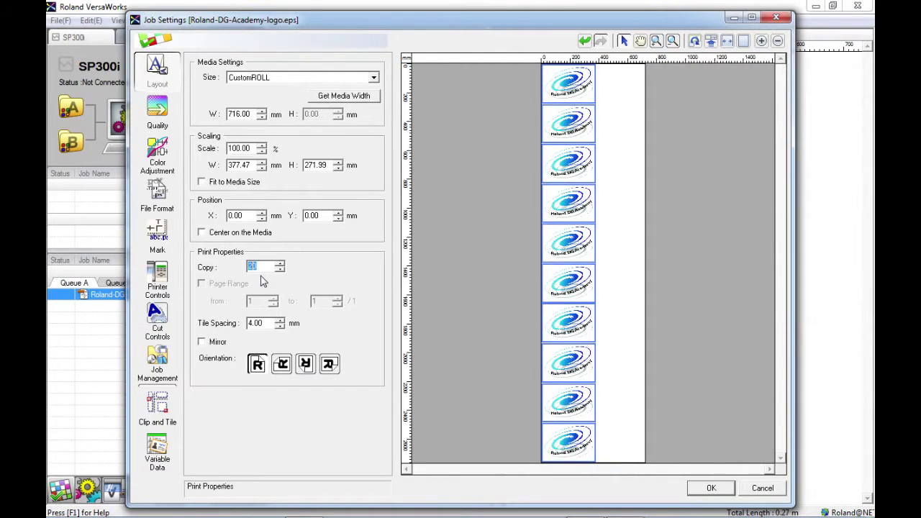
{"action": "type", "text": "2"}
{"action": "key", "text": "Return"}
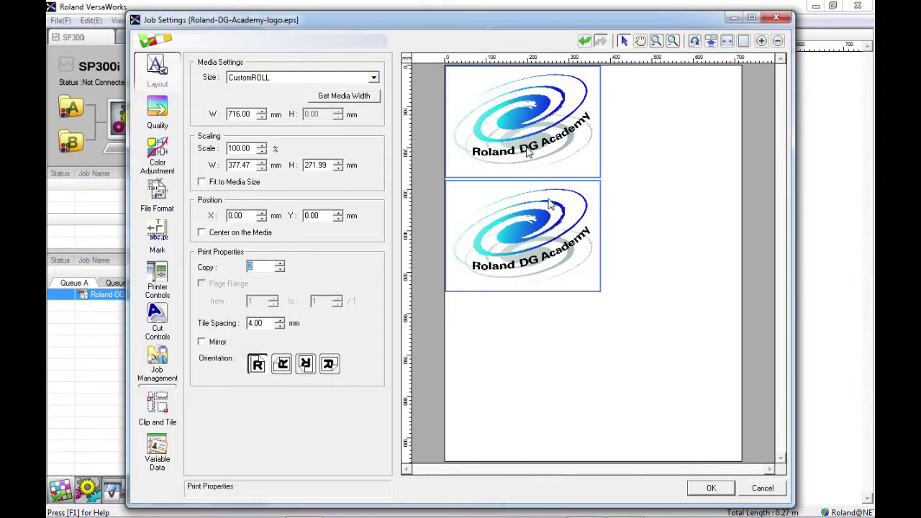
Step: Scale the logo to 75%, then step it up to 90% (339.72 × 244.79 mm)
{"action": "left_click", "coordinate": [237, 148]}
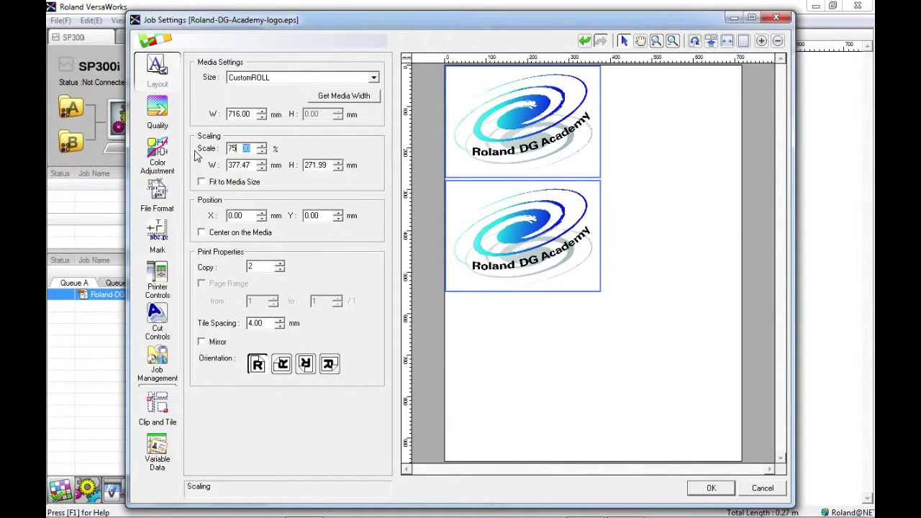
{"action": "type", "text": "75"}
{"action": "key", "text": "Return"}
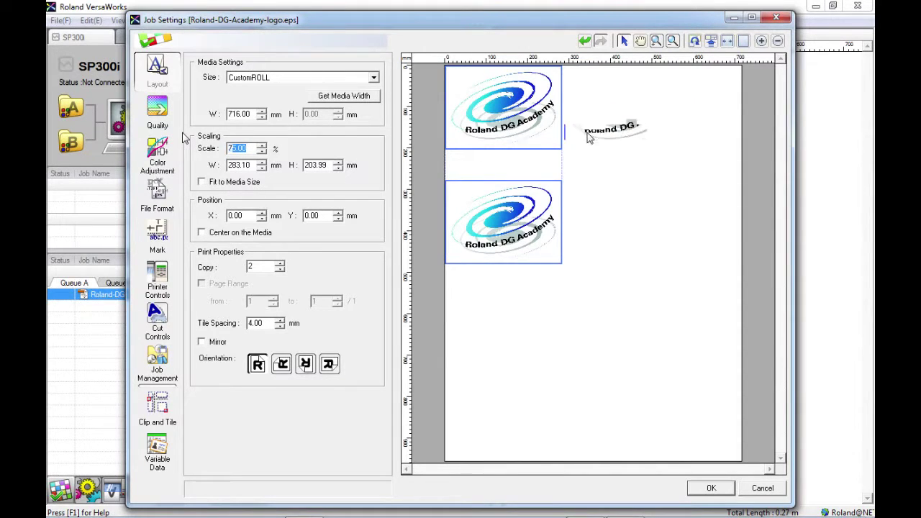
{"action": "left_click", "coordinate": [594, 141]}
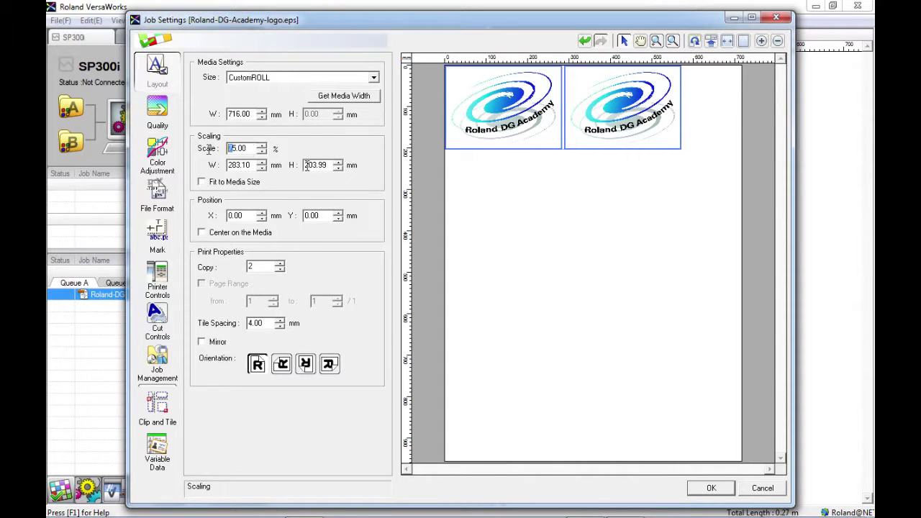
{"action": "left_click", "coordinate": [542, 128]}
{"action": "key", "text": "Up"}
{"action": "key", "text": "Up"}
{"action": "key", "text": "Up"}
{"action": "key", "text": "Up"}
{"action": "key", "text": "Up"}
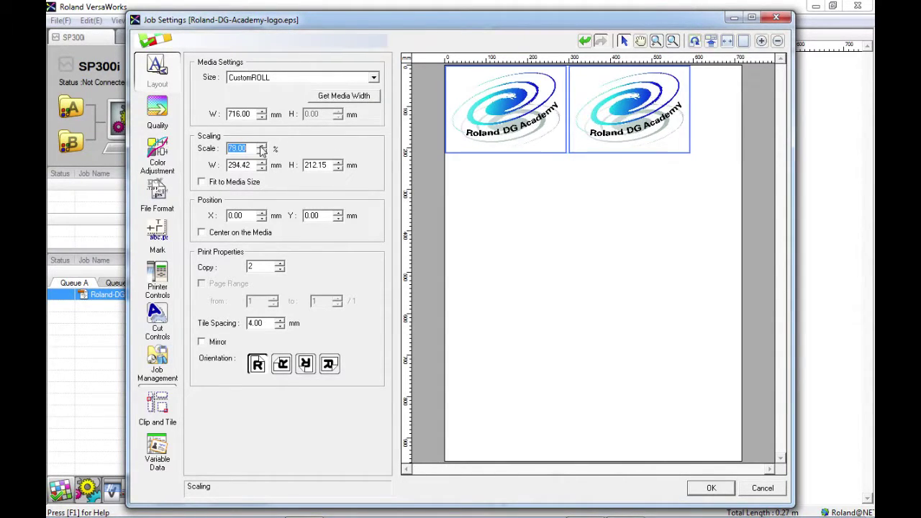
{"action": "key", "text": "Down"}
{"action": "key", "text": "Down"}
{"action": "key", "text": "Up"}
{"action": "key", "text": "Up"}
{"action": "key", "text": "Up"}
{"action": "key", "text": "Up"}
{"action": "key", "text": "Up"}
{"action": "key", "text": "Up"}
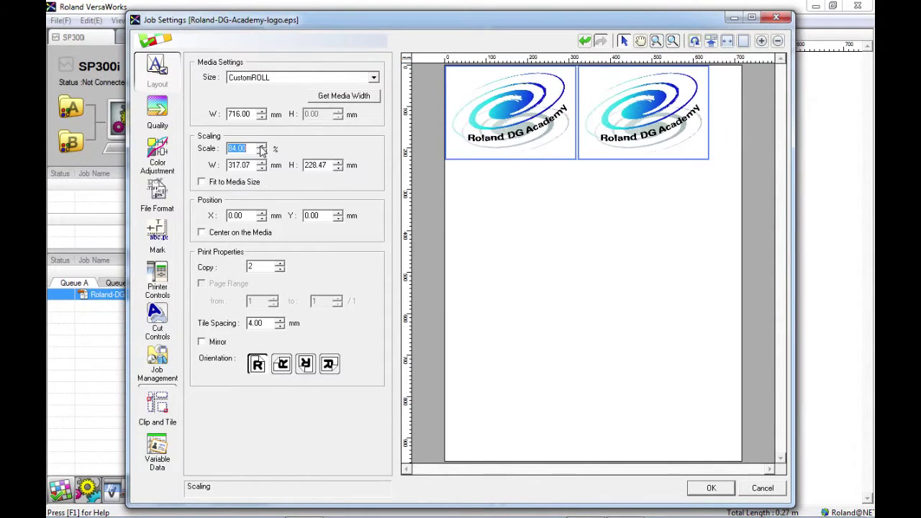
{"action": "key", "text": "Up"}
{"action": "key", "text": "Up"}
{"action": "key", "text": "Up"}
{"action": "key", "text": "Up"}
{"action": "key", "text": "Up"}
{"action": "key", "text": "Up"}
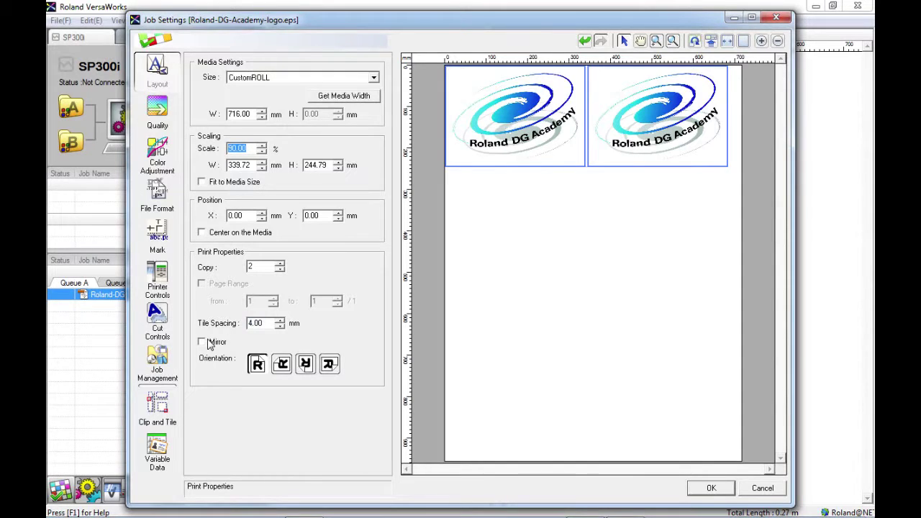
Step: Try 10 and 20 mm, then set Tile Spacing between the copies to 1.00 mm
{"action": "left_click_drag", "start_coordinate": [265, 323], "coordinate": [233, 325]}
{"action": "left_click", "coordinate": [253, 325]}
{"action": "double_click", "coordinate": [264, 323]}
{"action": "left_click", "coordinate": [264, 323]}
{"action": "double_click", "coordinate": [264, 323]}
{"action": "type", "text": "1"}
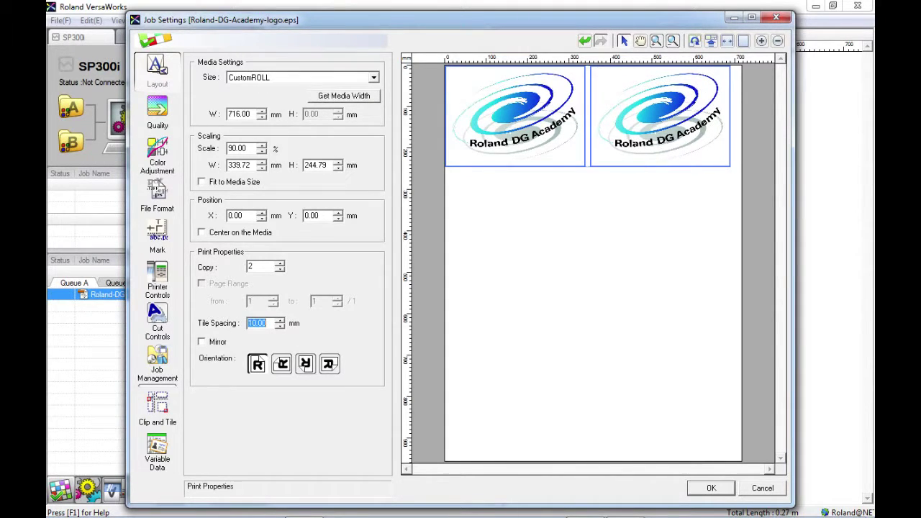
{"action": "type", "text": "0"}
{"action": "key", "text": "Return"}
{"action": "type", "text": "2"}
{"action": "key", "text": "Return"}
{"action": "type", "text": "1"}
{"action": "key", "text": "Return"}
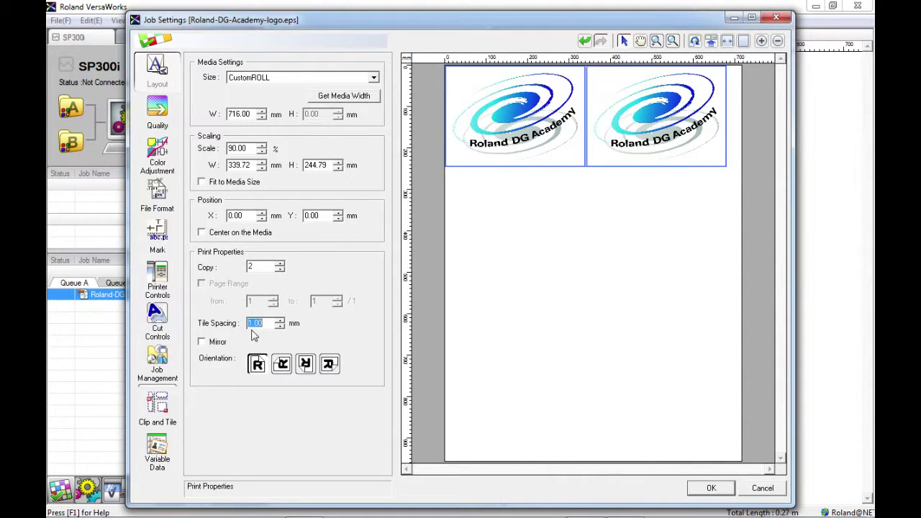
Step: Check Mirror in Print Properties to flip both logo copies horizontally
{"action": "left_click", "coordinate": [202, 341]}
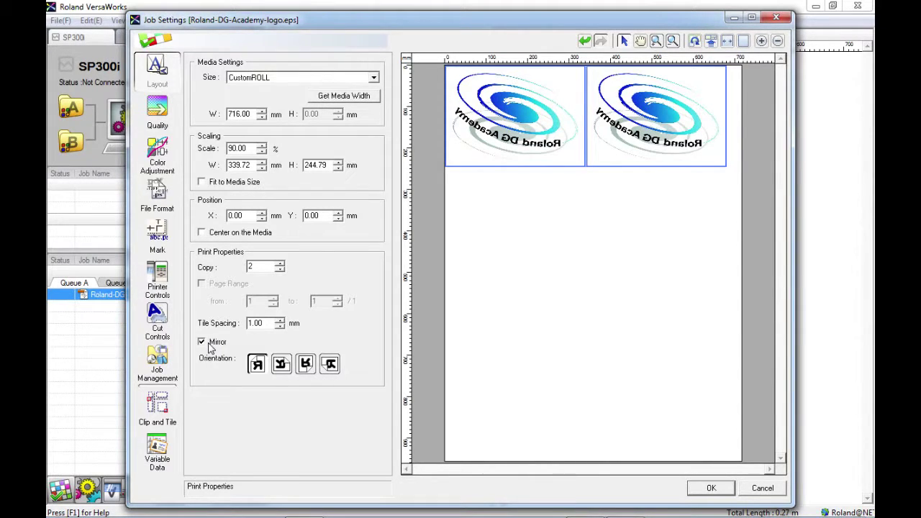
Step: Uncheck Mirror and set the orientation to 180° so both logo copies print upside down
{"action": "left_click", "coordinate": [212, 344]}
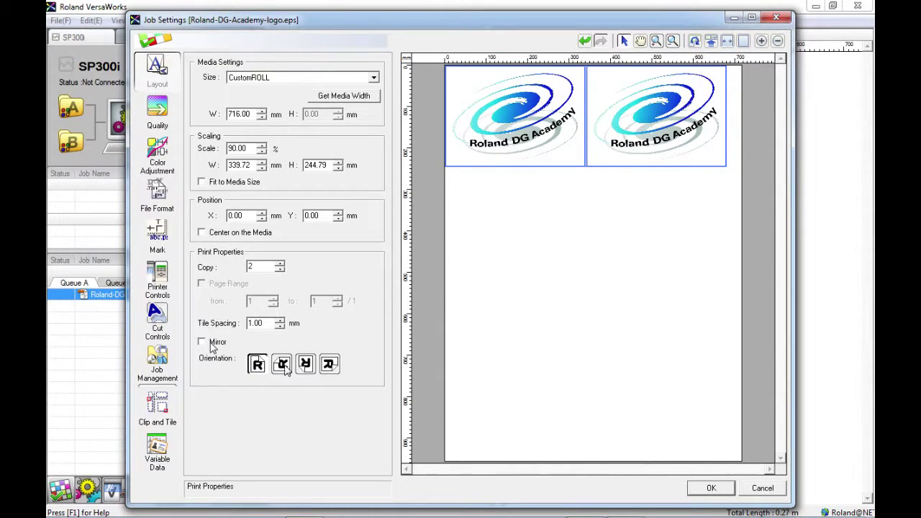
{"action": "left_click", "coordinate": [305, 364]}
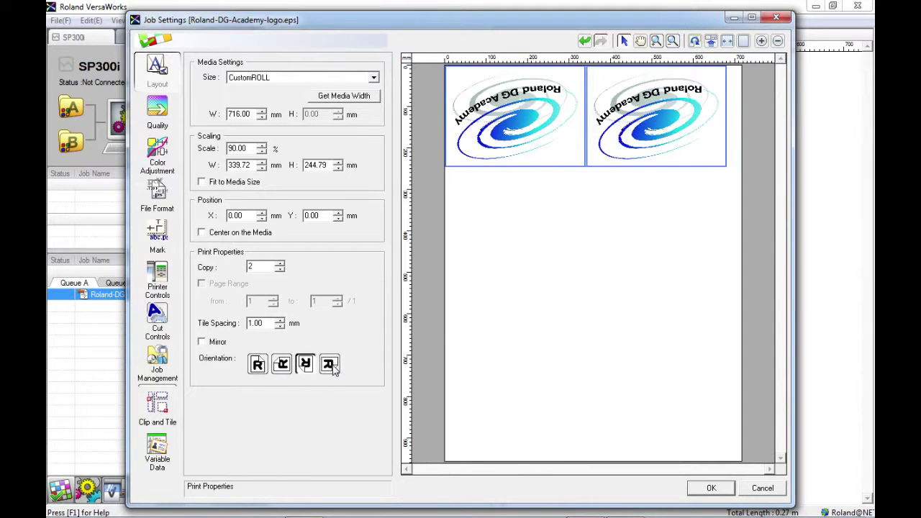